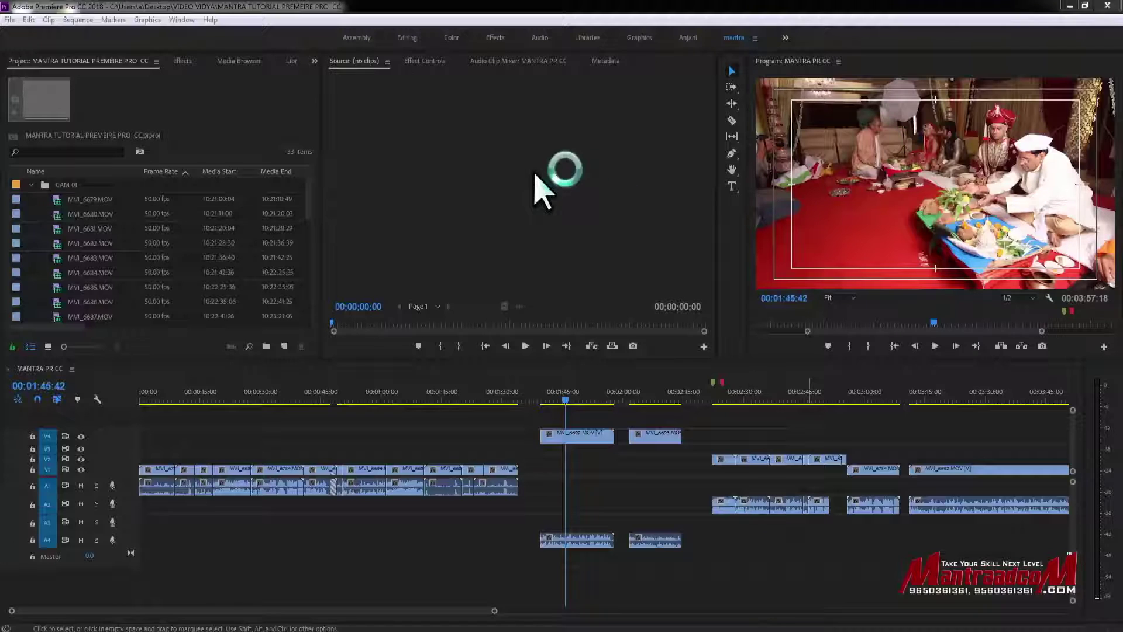
Step: Load MVI_6681.MOV in the Source Monitor, mark 10:21:23:47, and rearrange its buttons in the Button Editor
double_click(102, 228)
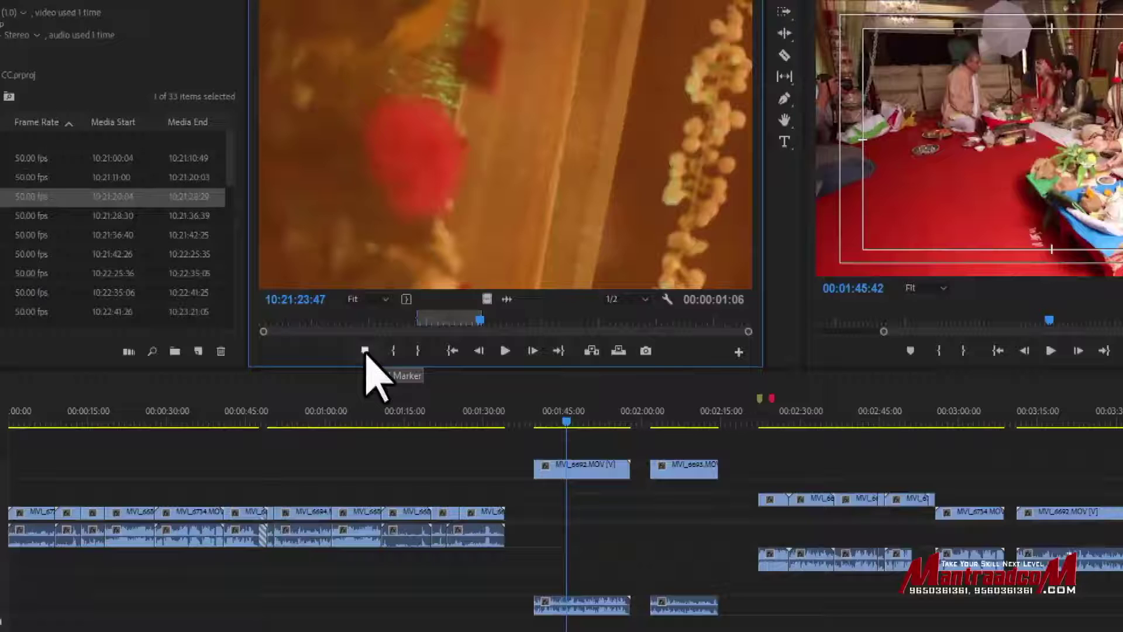
click(365, 350)
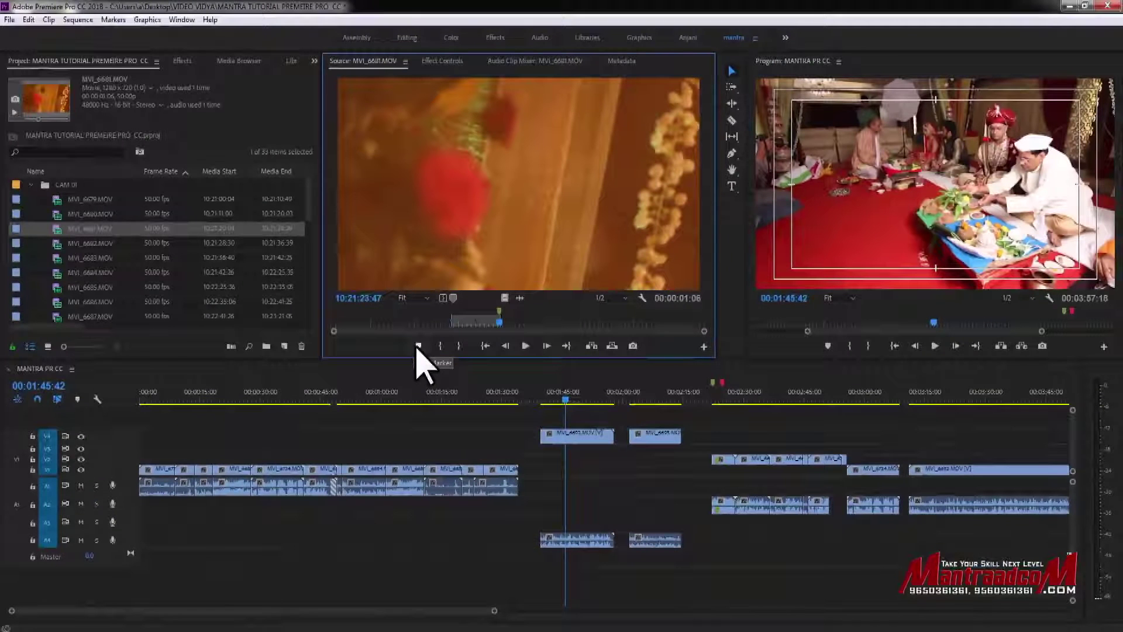
click(704, 346)
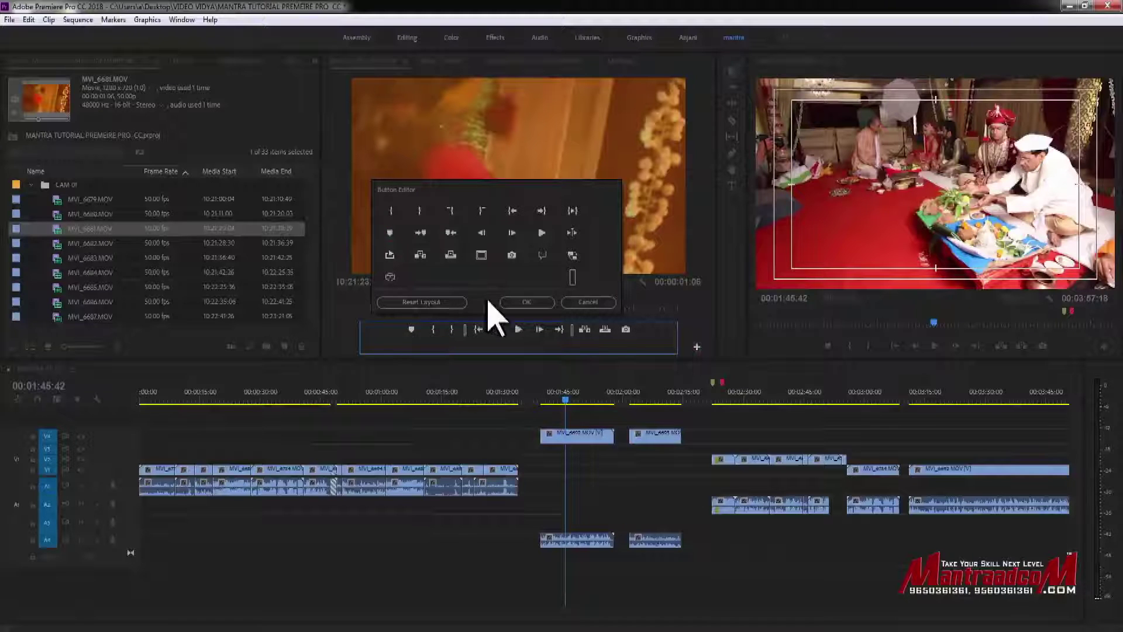
drag(441, 329, 413, 339)
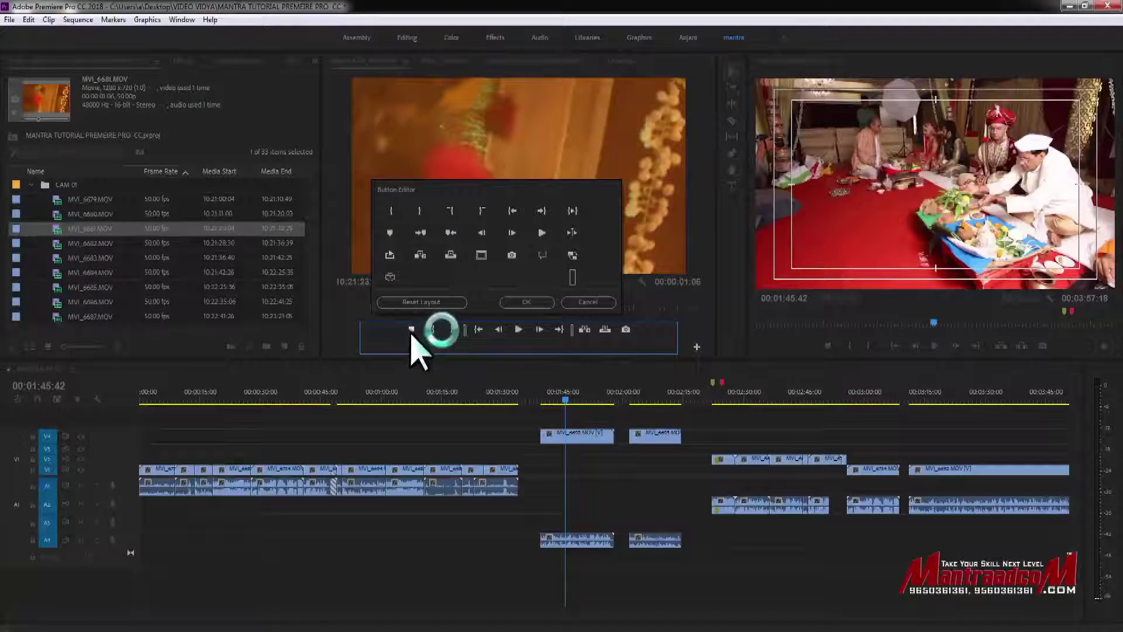
click(529, 302)
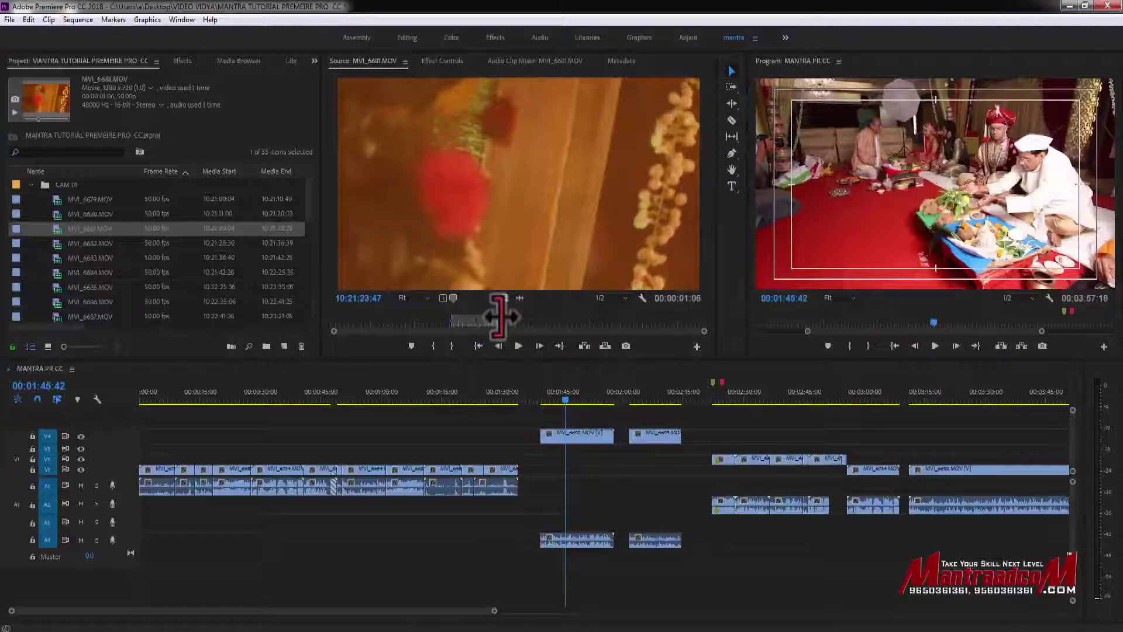
click(115, 20)
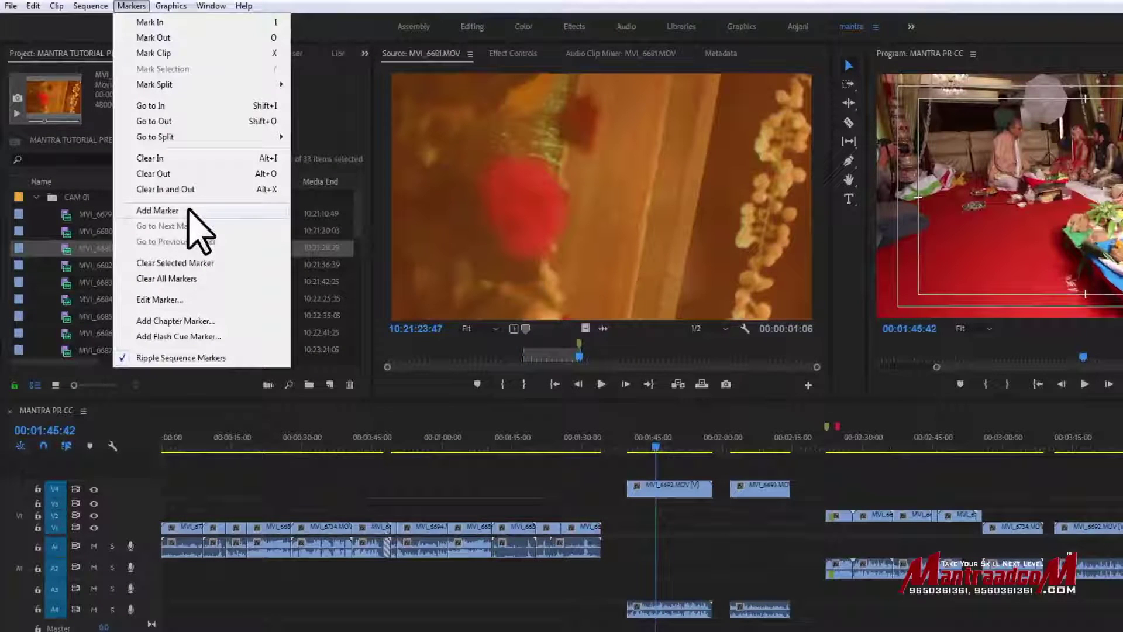
Step: Move the Source playhead to 10:21:25:06 and add a marker from the Markers menu
click(639, 357)
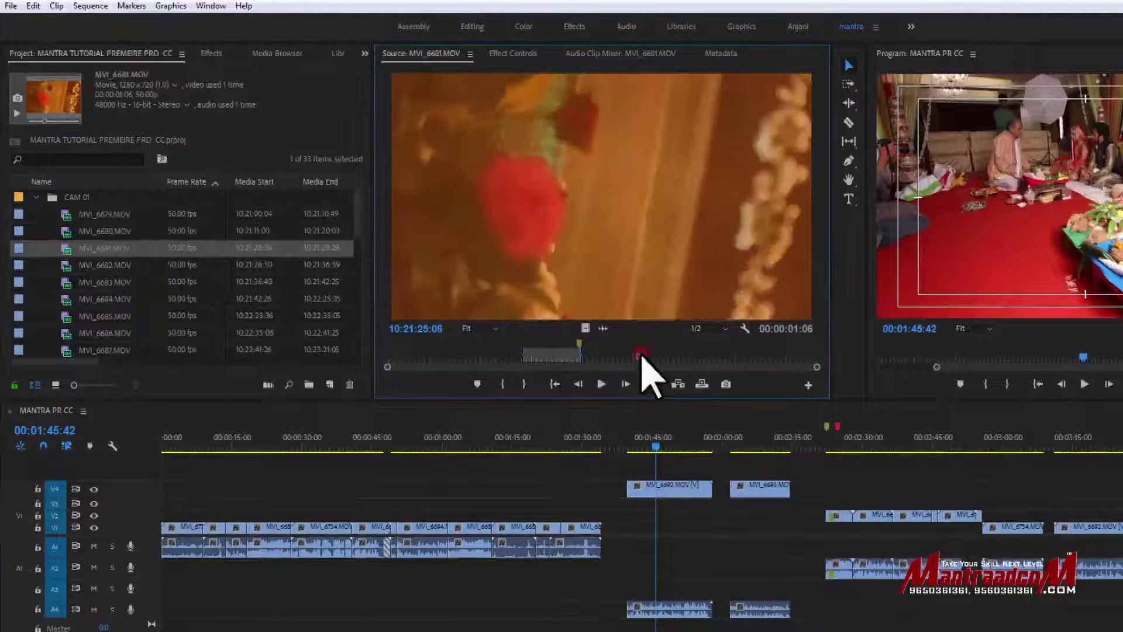
click(135, 6)
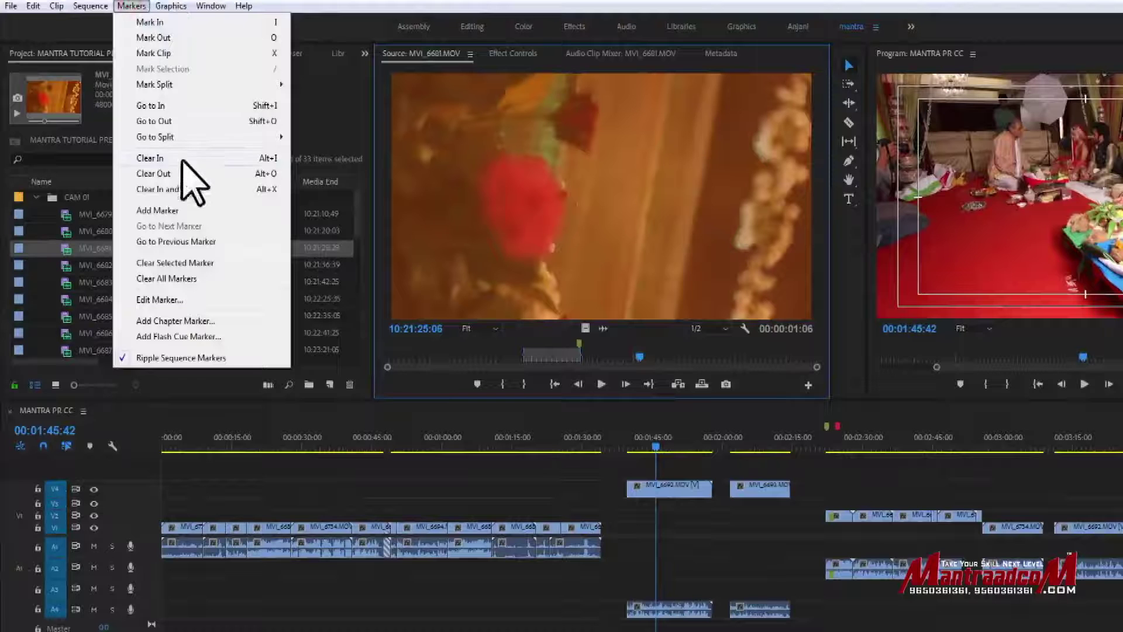
click(189, 211)
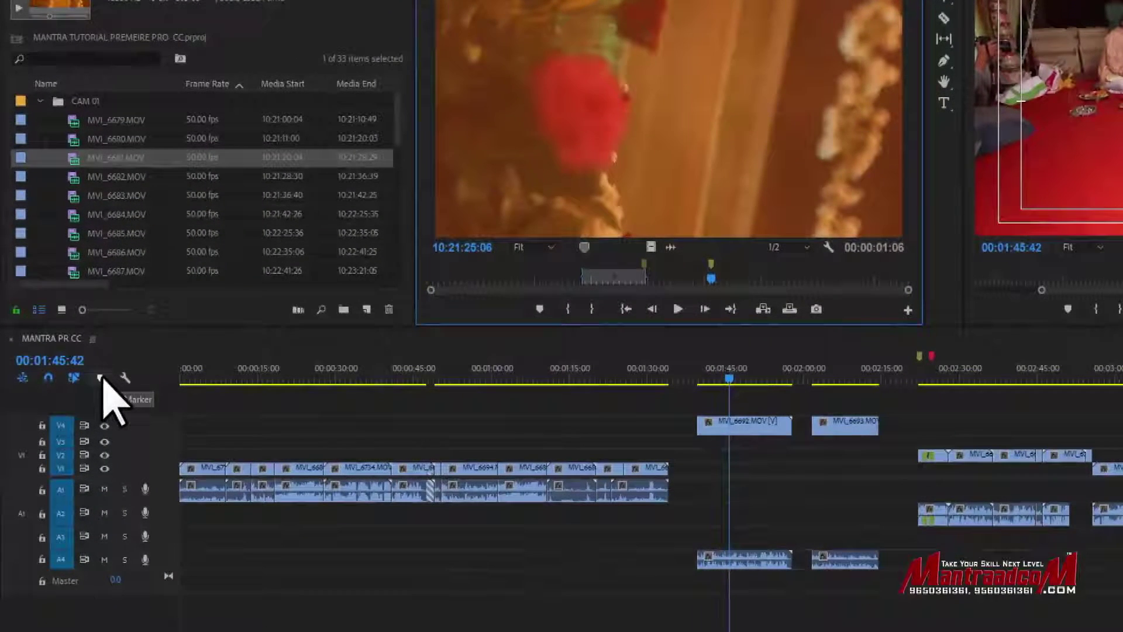
Step: Add a sequence marker at 00:01:45:42 and move the playhead back to 00:00:55:09
click(101, 378)
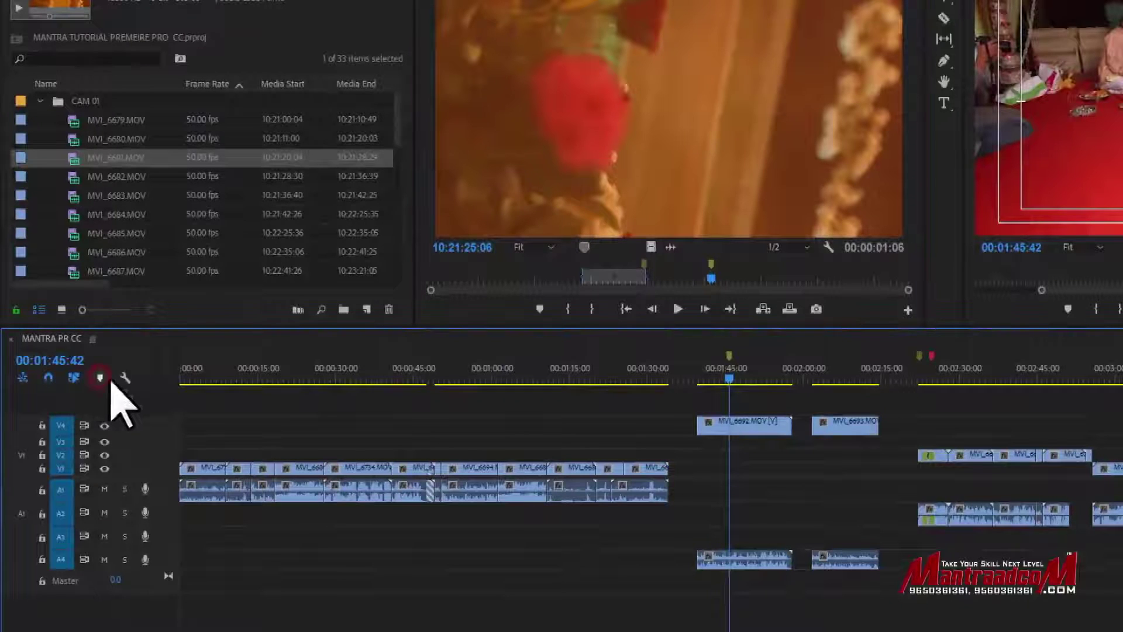
drag(728, 381, 455, 395)
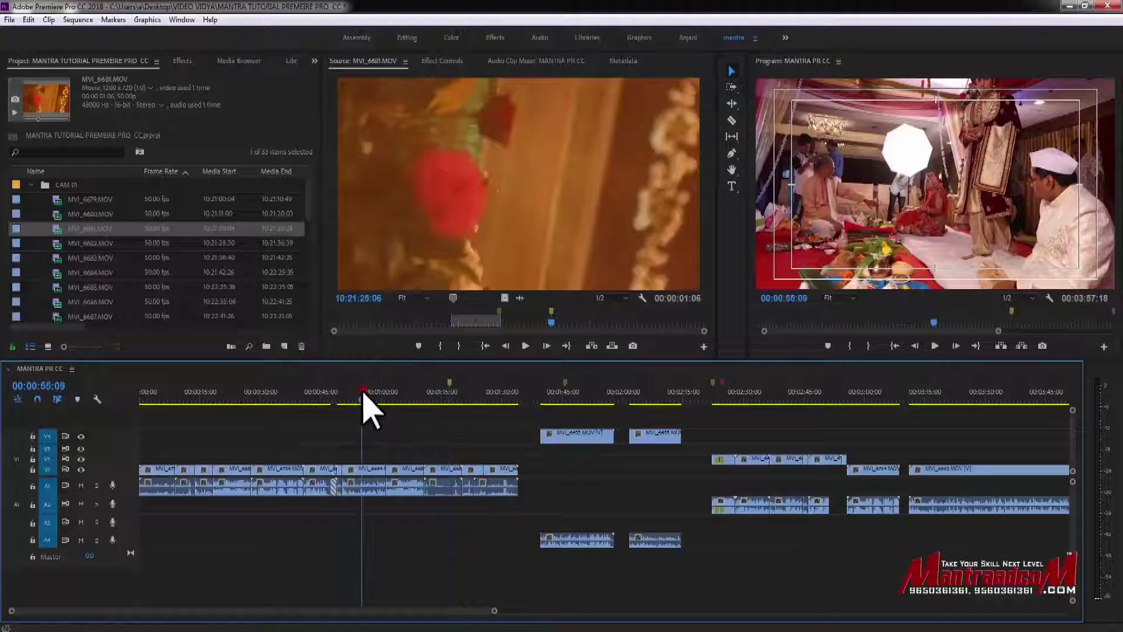
click(361, 400)
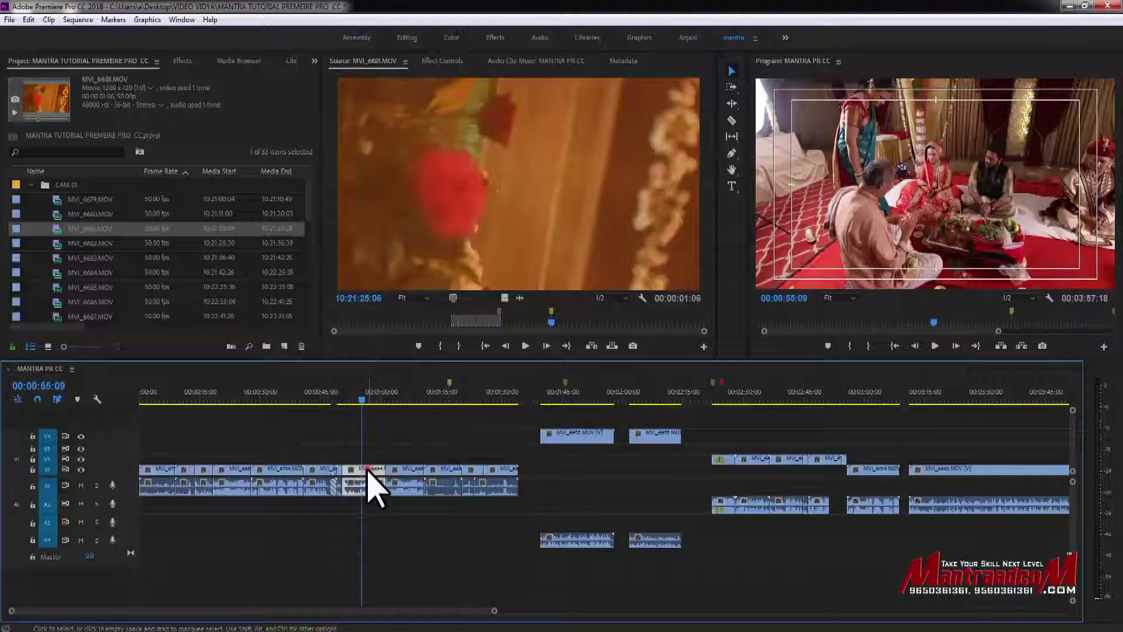
Step: Select the V1 clip at 00:00:55:09 and give it a clip marker
click(374, 446)
drag(375, 446, 348, 515)
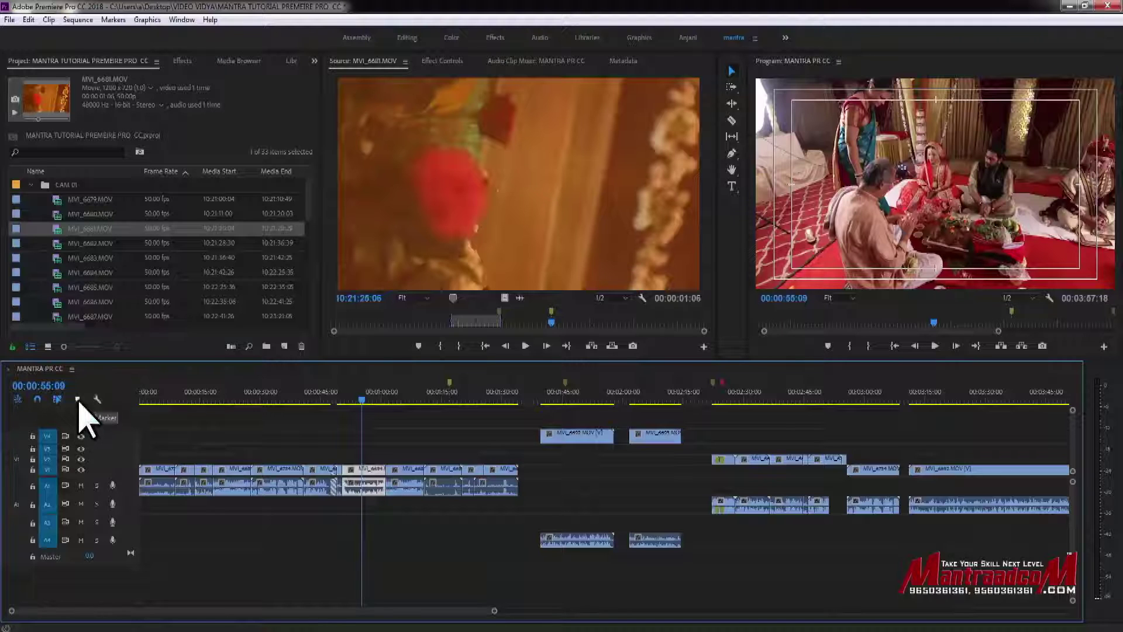
click(364, 475)
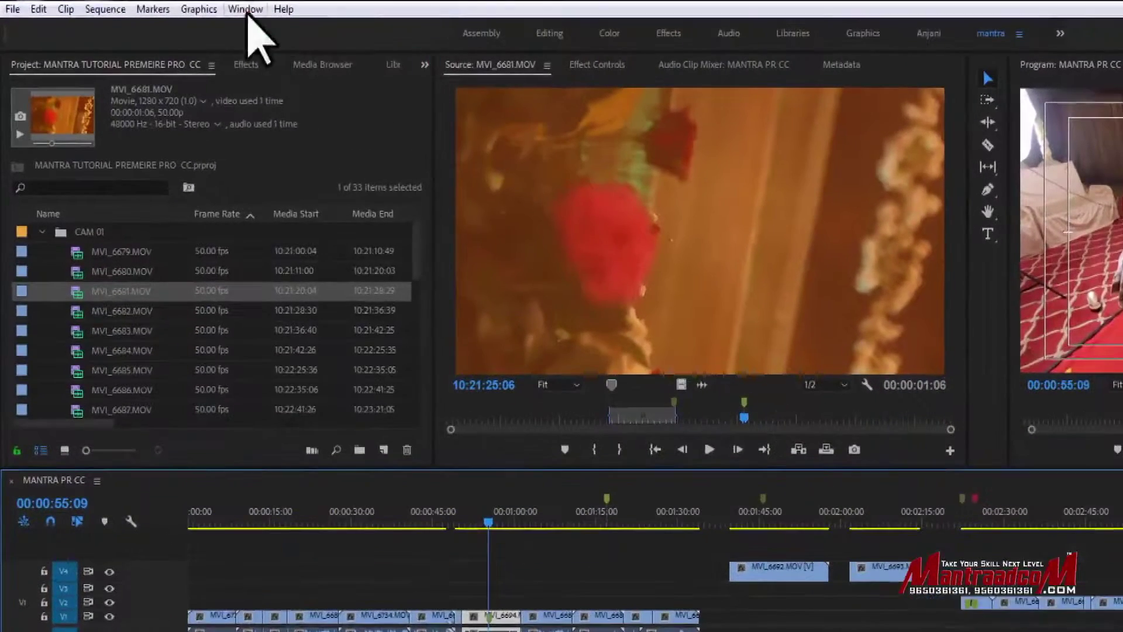
Step: Open the Markers panel from the Window menu and list the sequence's markers
click(246, 11)
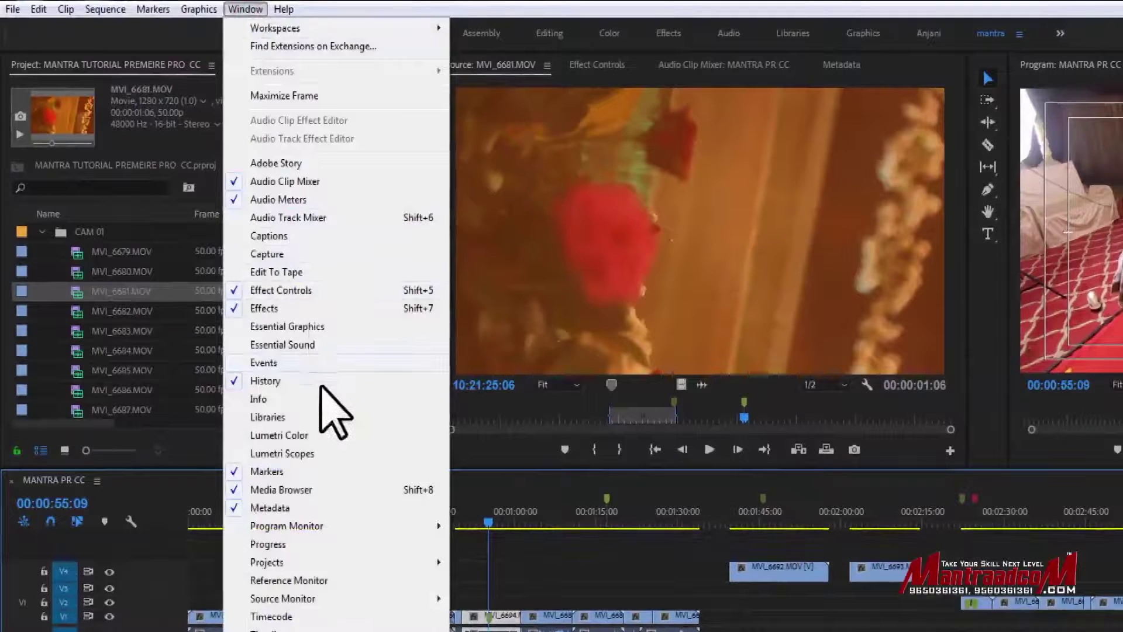
click(304, 474)
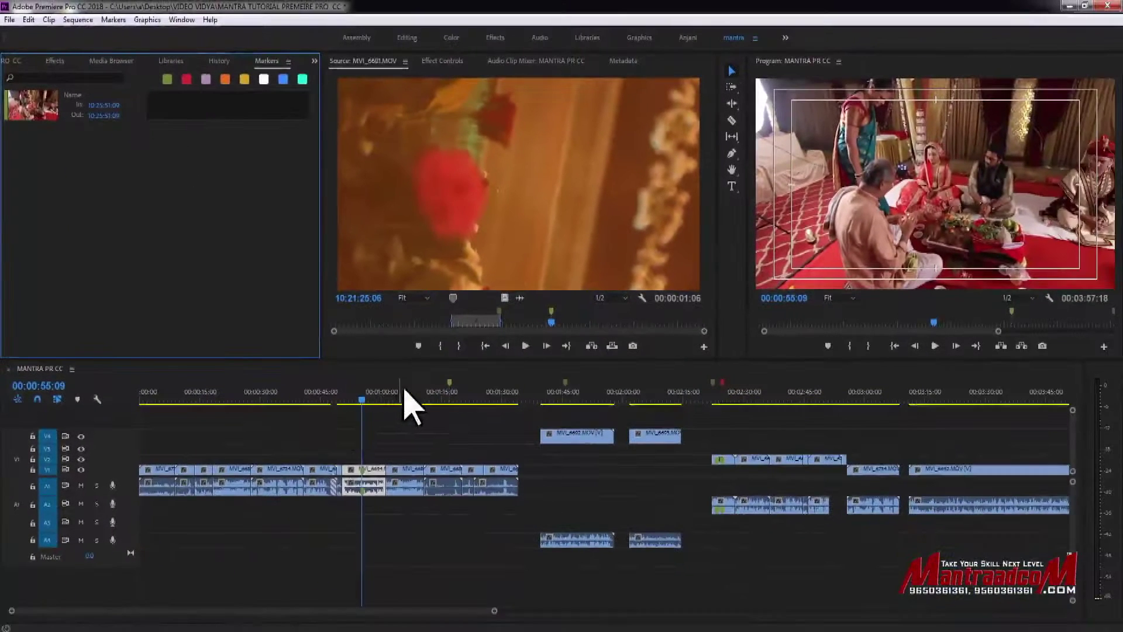
click(403, 396)
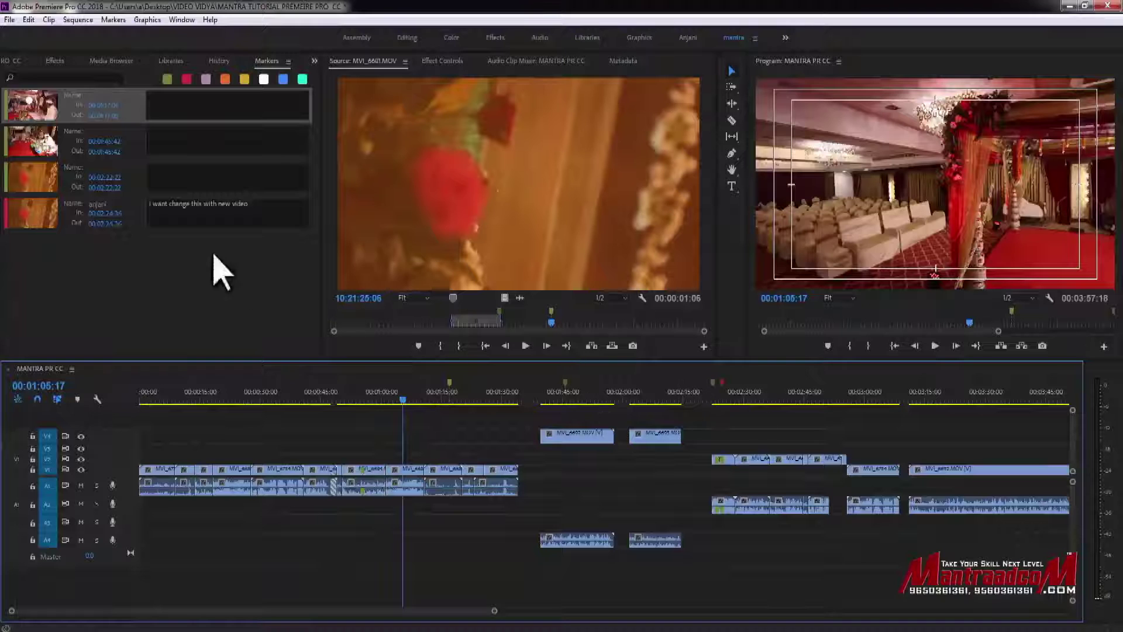
Step: Show the V1 clip's single marker, then MVI_6681.MOV's markers at 10:21:23:47 and 10:21:25:06
click(351, 477)
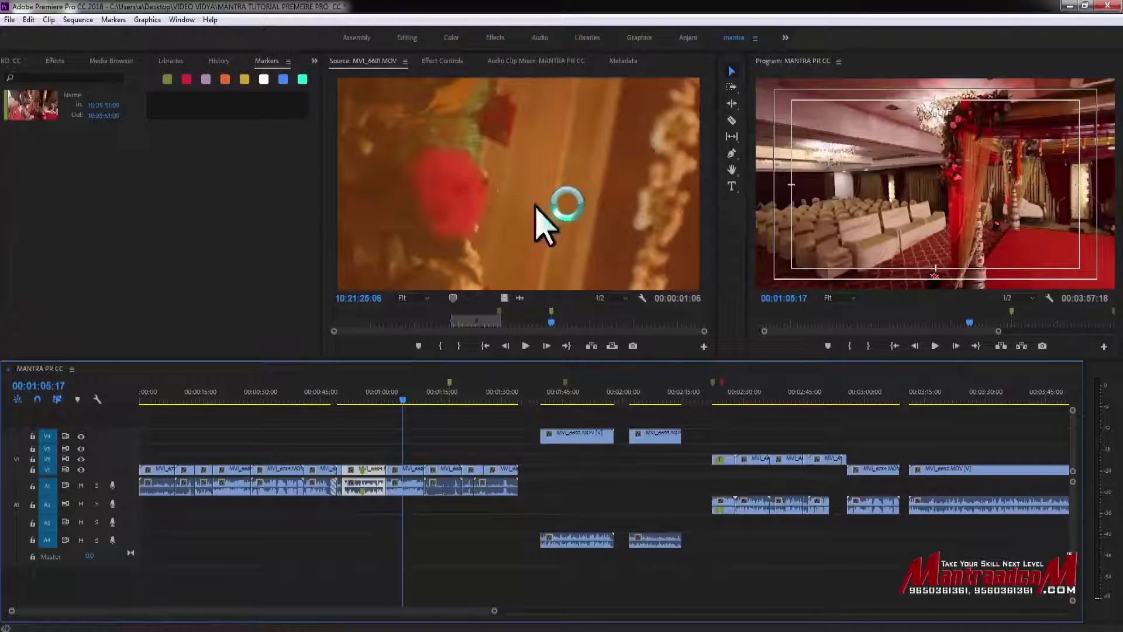
click(510, 156)
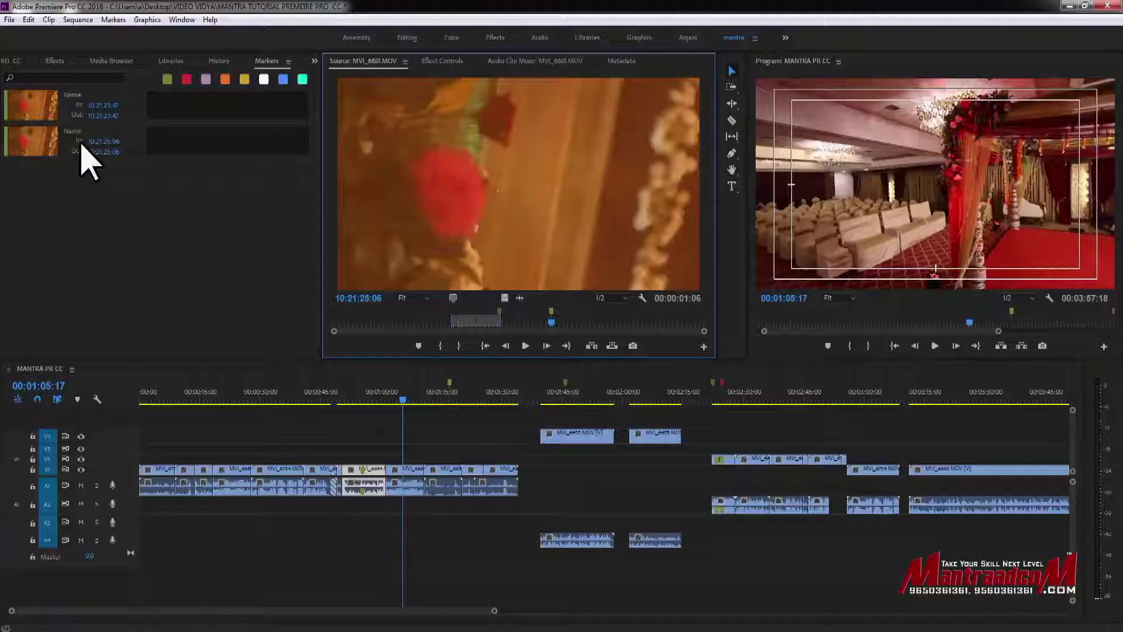
click(87, 143)
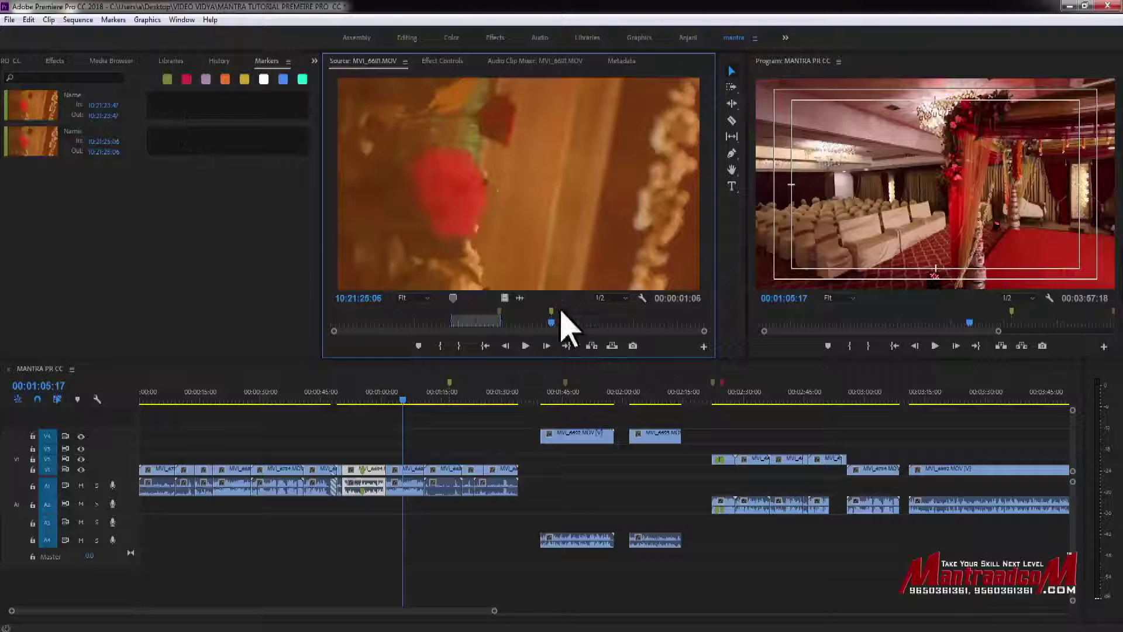
Step: Add a third marker to MVI_6681.MOV at about 10:21:26:44 via the scrubber's context menu
drag(616, 324, 629, 324)
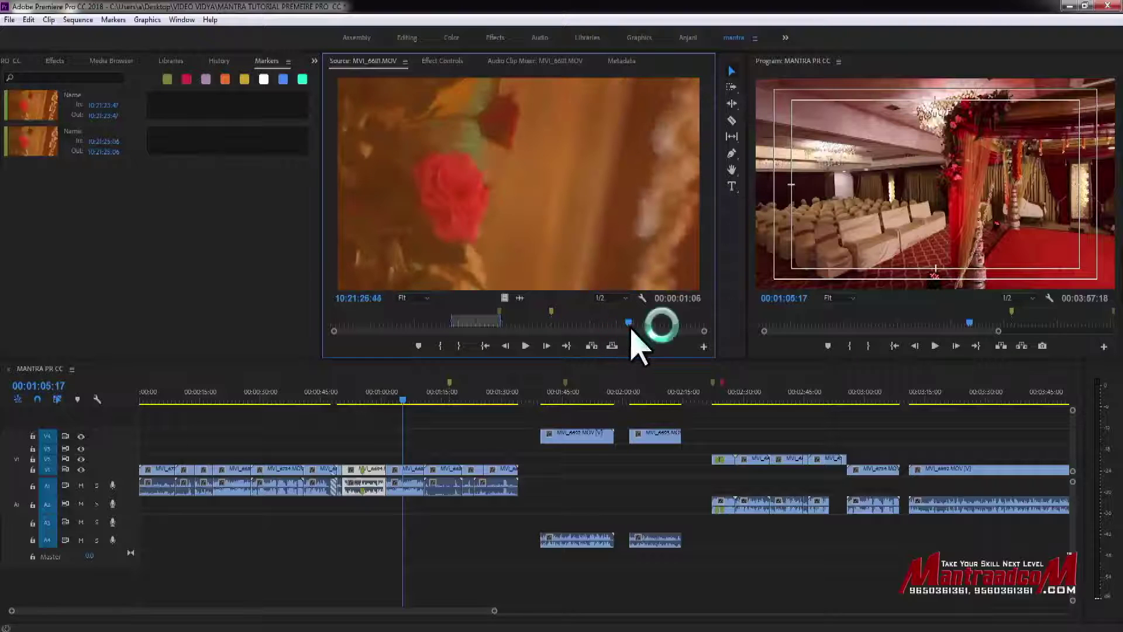
right_click(628, 309)
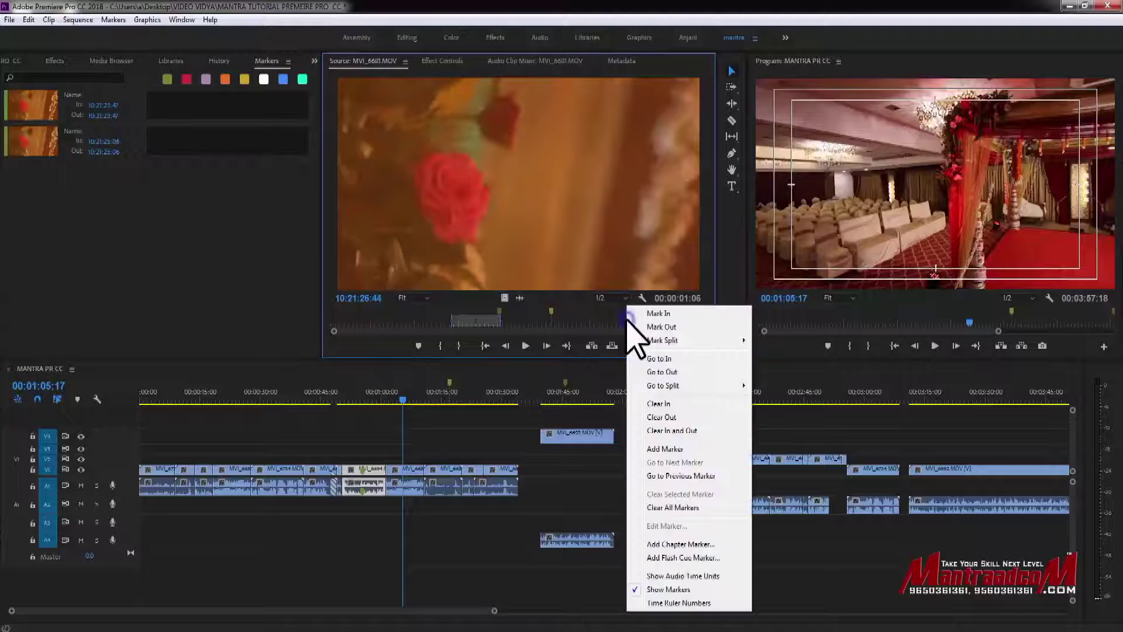
click(690, 450)
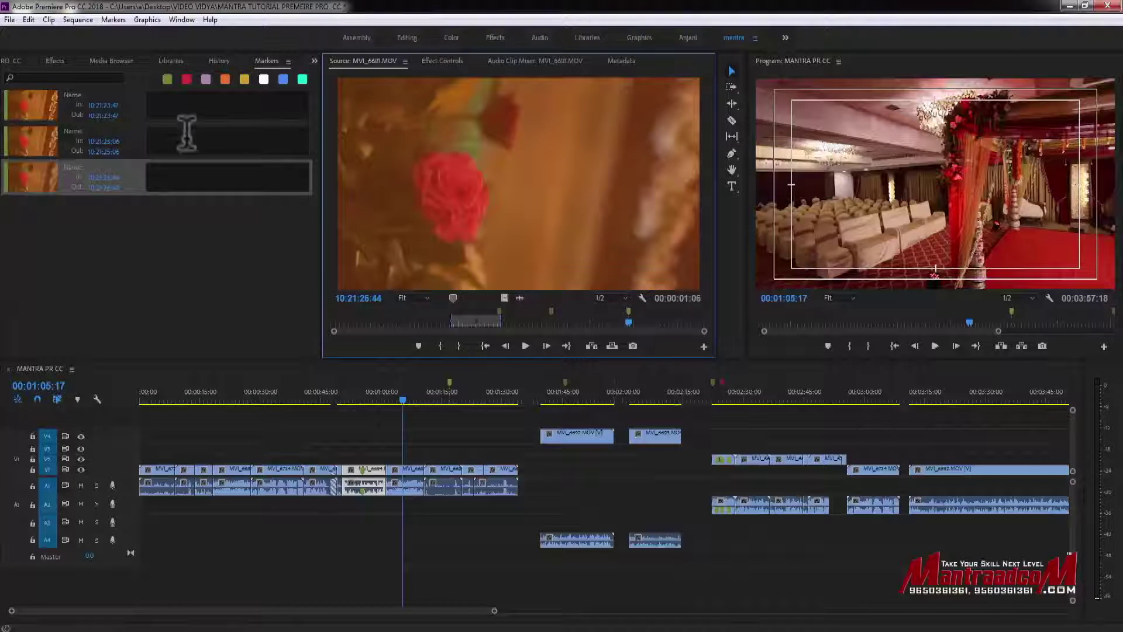
Step: Select the first marker's Name field in the Markers panel for editing
click(169, 98)
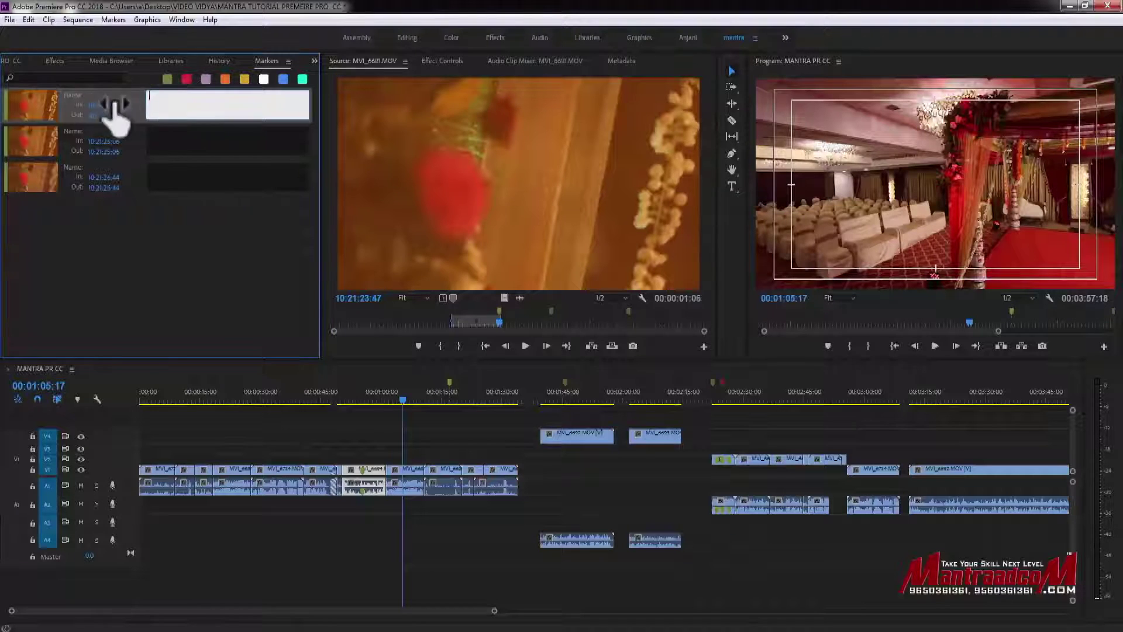
click(88, 95)
click(108, 96)
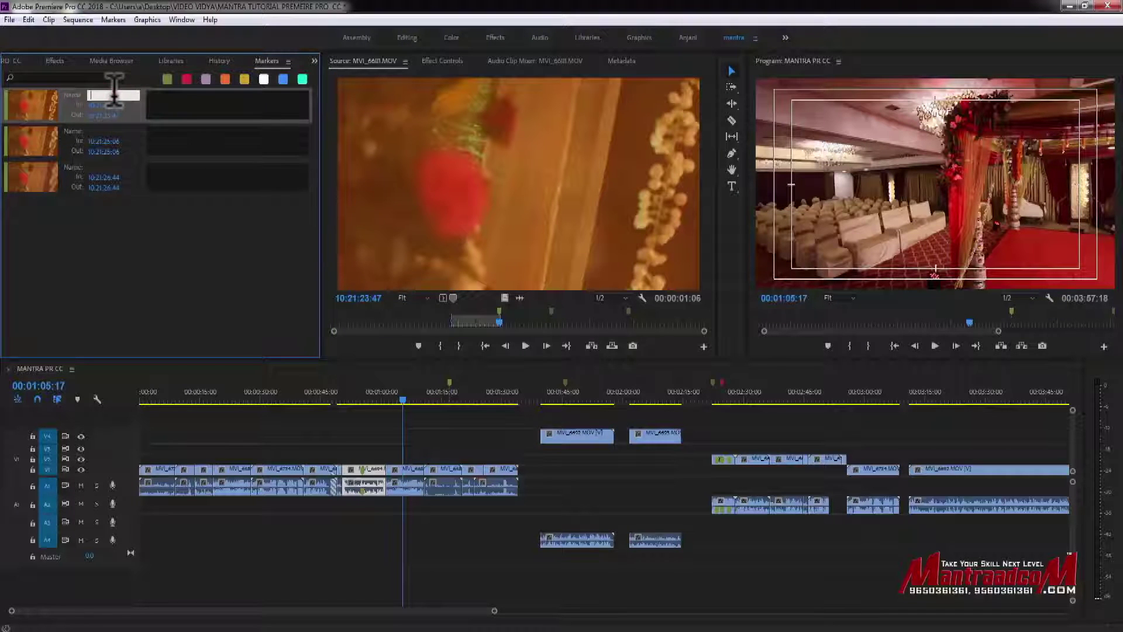
Step: Edit and confirm the first marker's Out time in the Markers panel
click(218, 107)
click(120, 114)
key(Return)
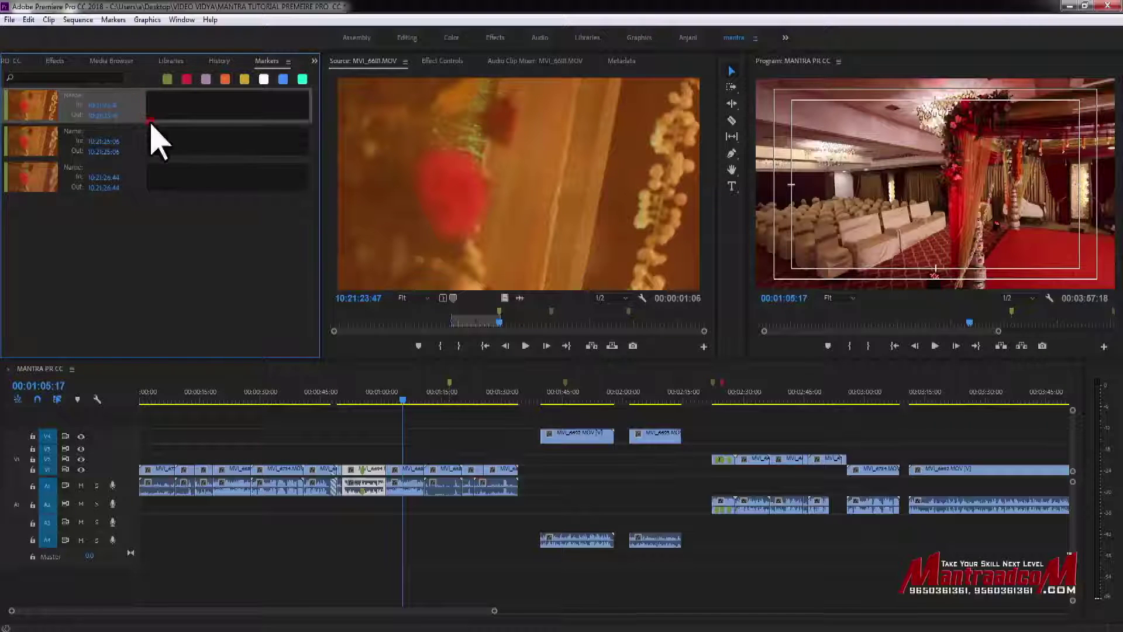
Step: Toggle the yellow color filter on and off, then focus the marker search field
click(245, 79)
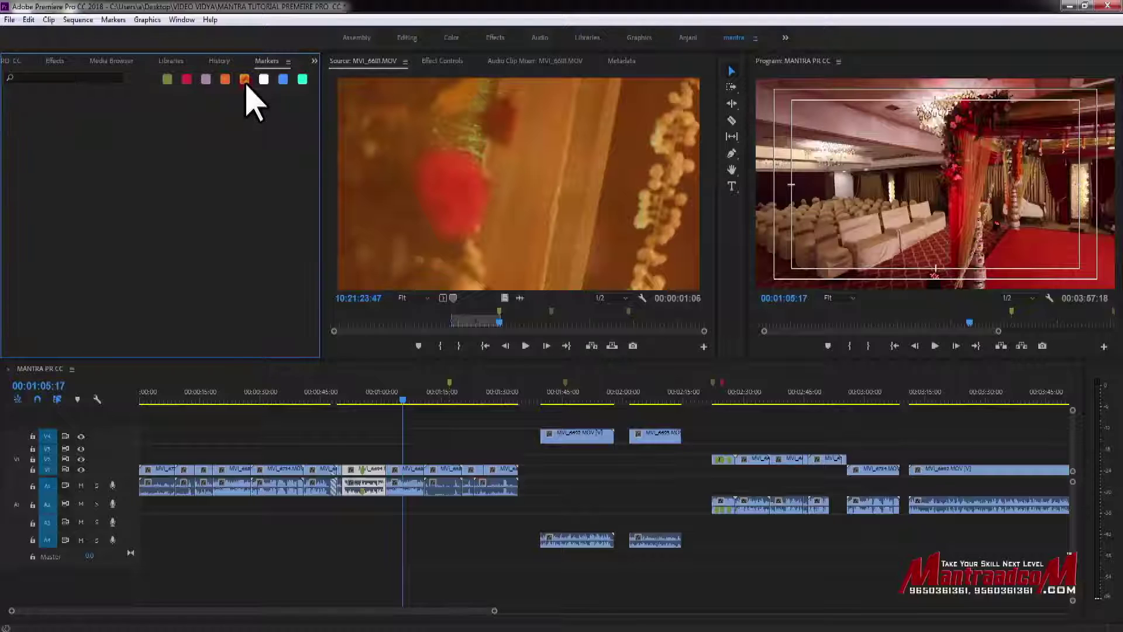
click(244, 80)
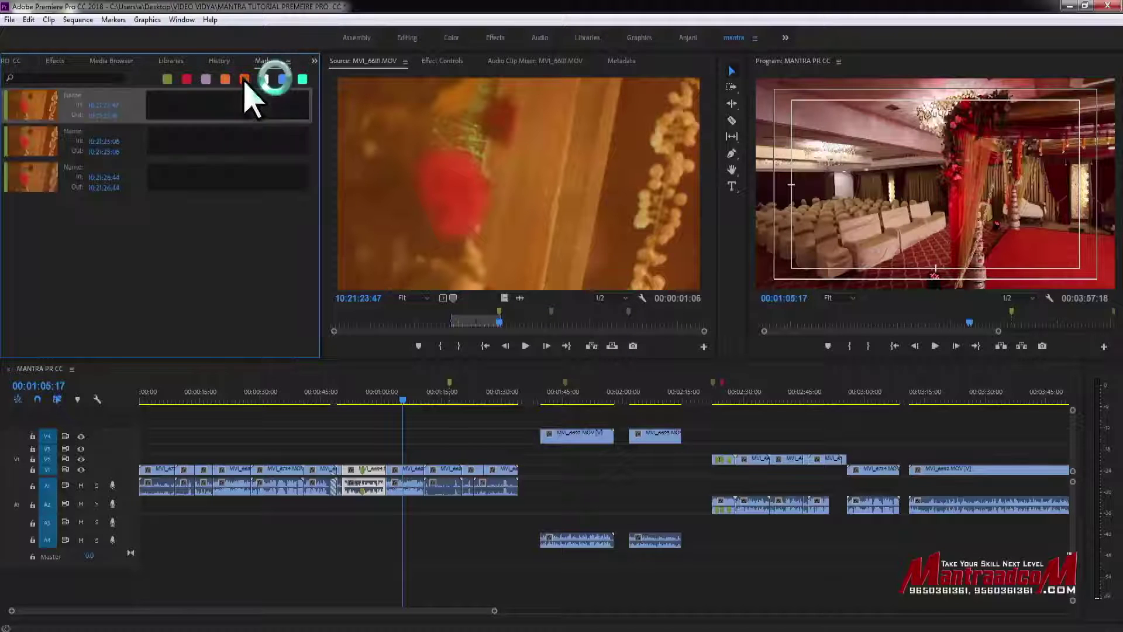
click(76, 78)
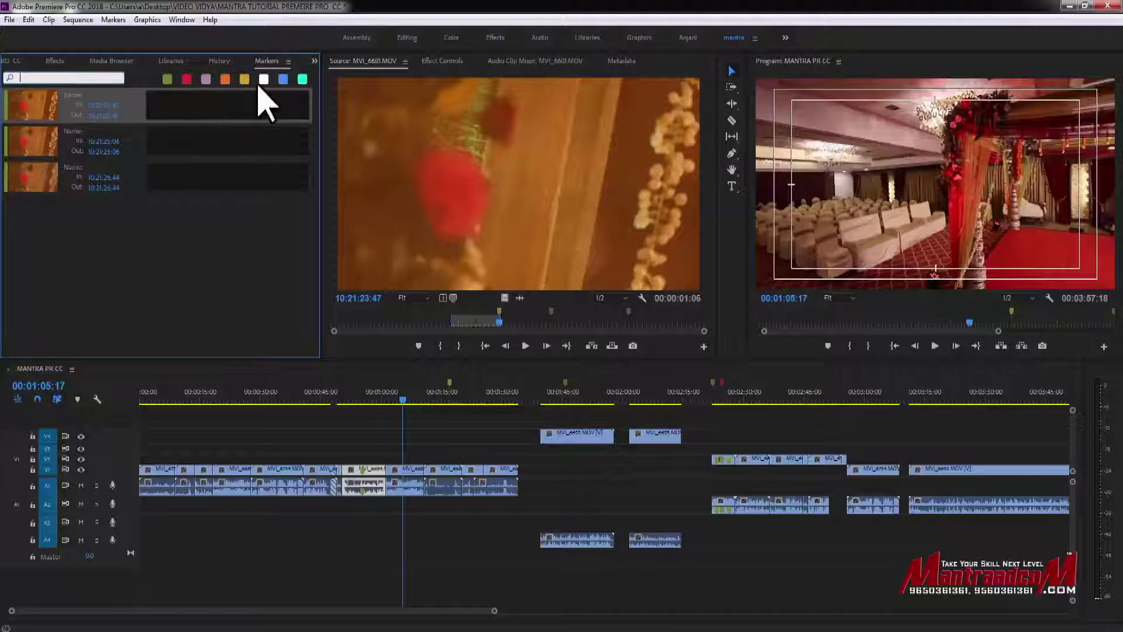